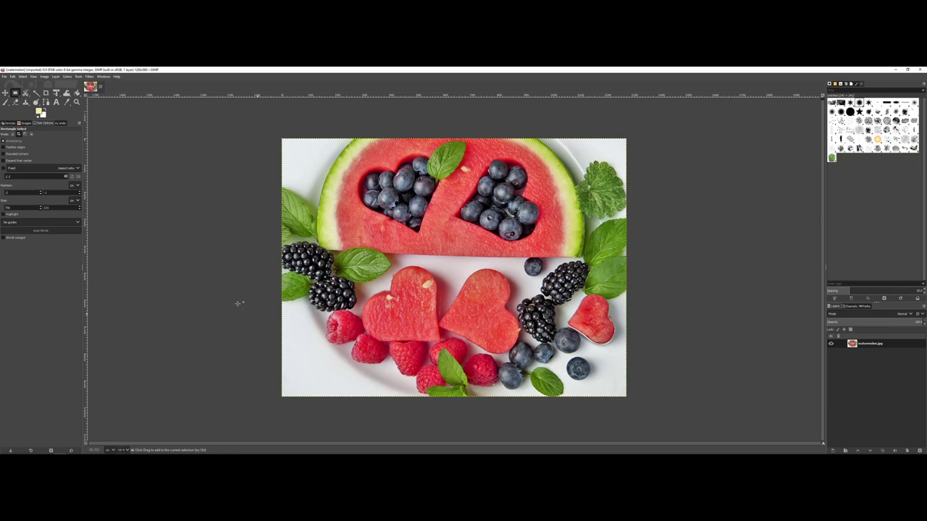
# Open the Colors menu to browse the colour adjustments available for the fruit photo.
pyautogui.click(67, 76)
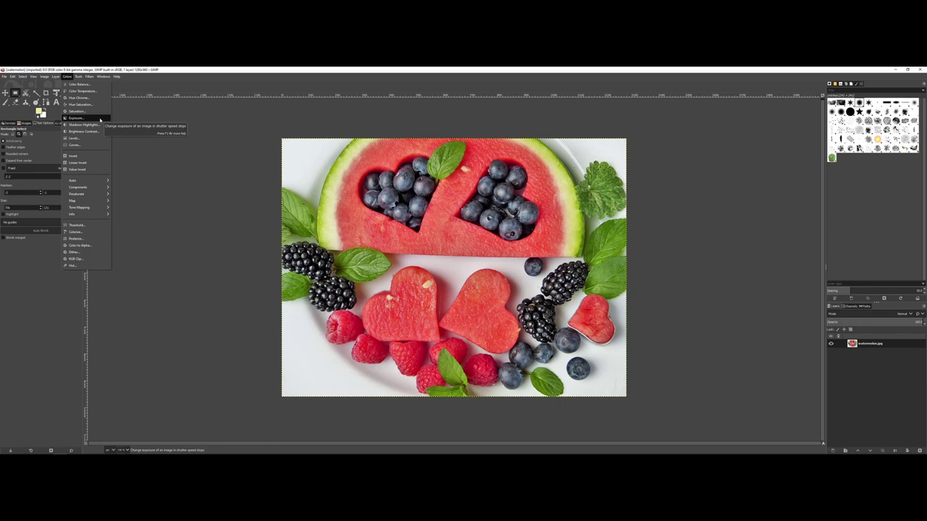
pyautogui.click(100, 119)
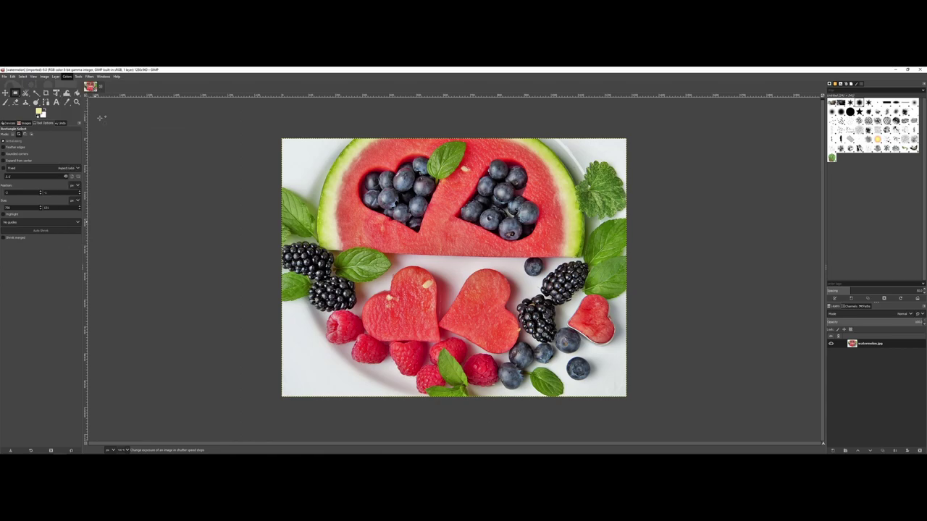
pyautogui.moveTo(155, 152); pyautogui.dragTo(201, 178)
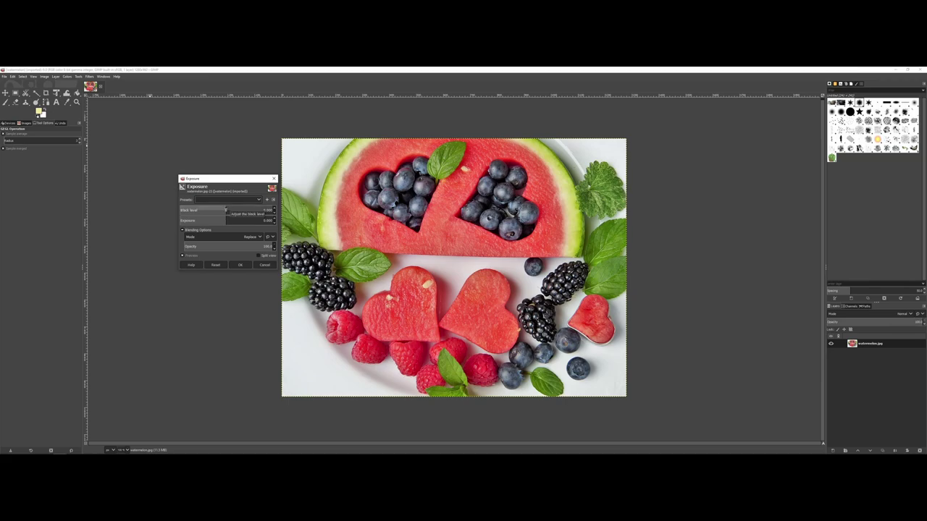
pyautogui.click(227, 221)
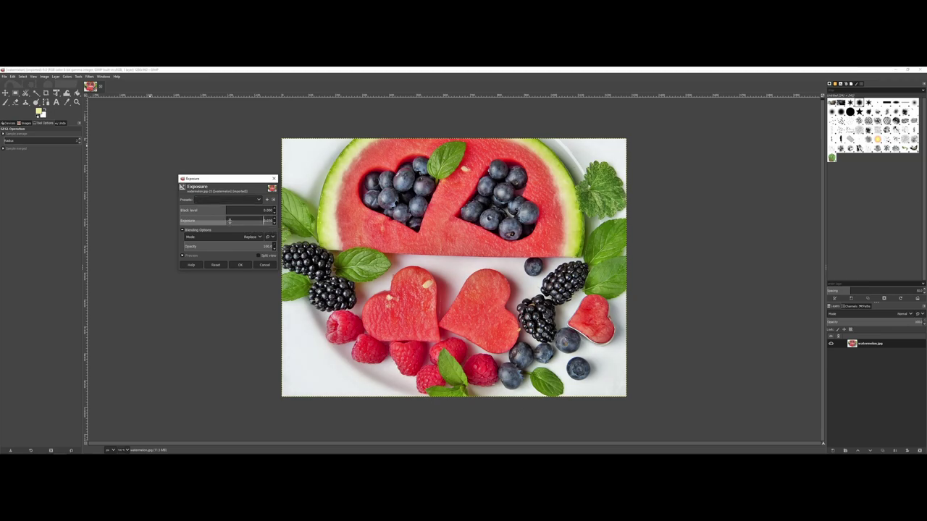
pyautogui.moveTo(228, 221); pyautogui.dragTo(301, 224)
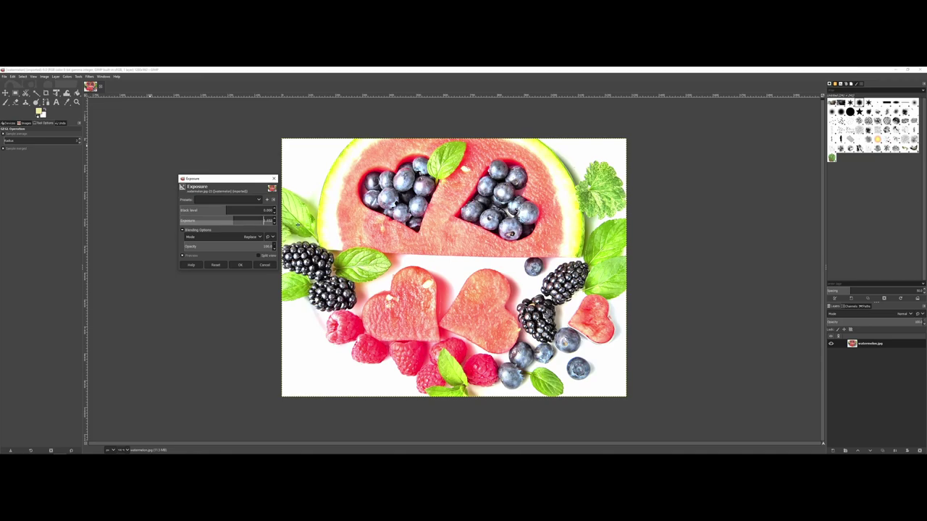
pyautogui.moveTo(298, 224); pyautogui.dragTo(178, 221)
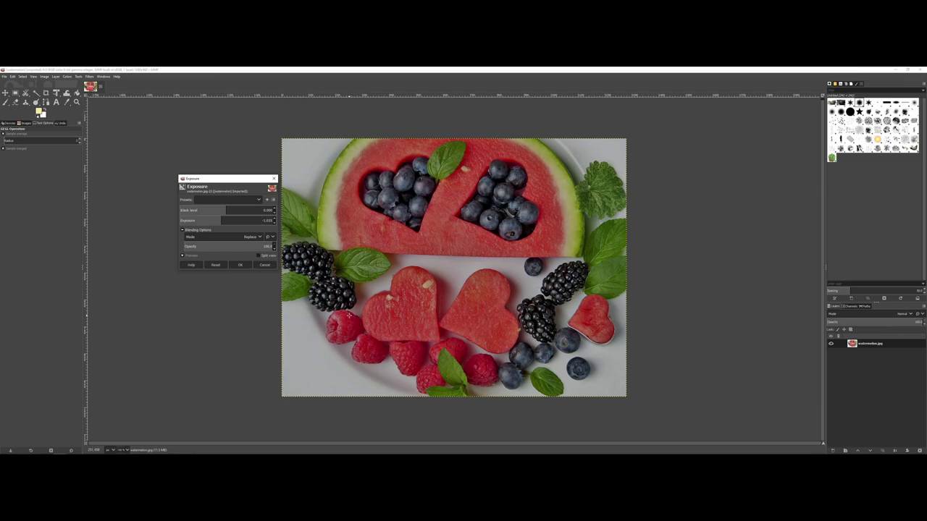
pyautogui.moveTo(232, 221)
pyautogui.mouseDown()
pyautogui.moveTo(249, 221)
pyautogui.moveTo(226, 221)
pyautogui.mouseUp()
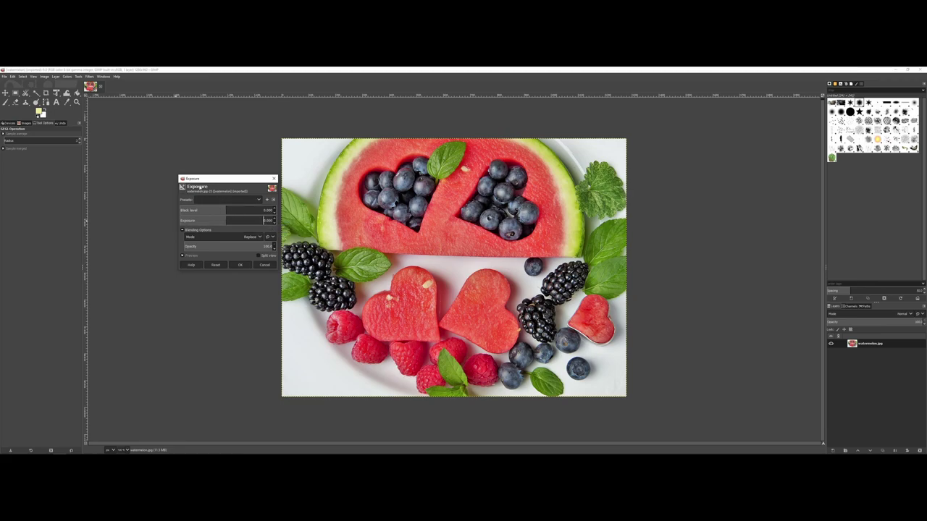
pyautogui.click(265, 265)
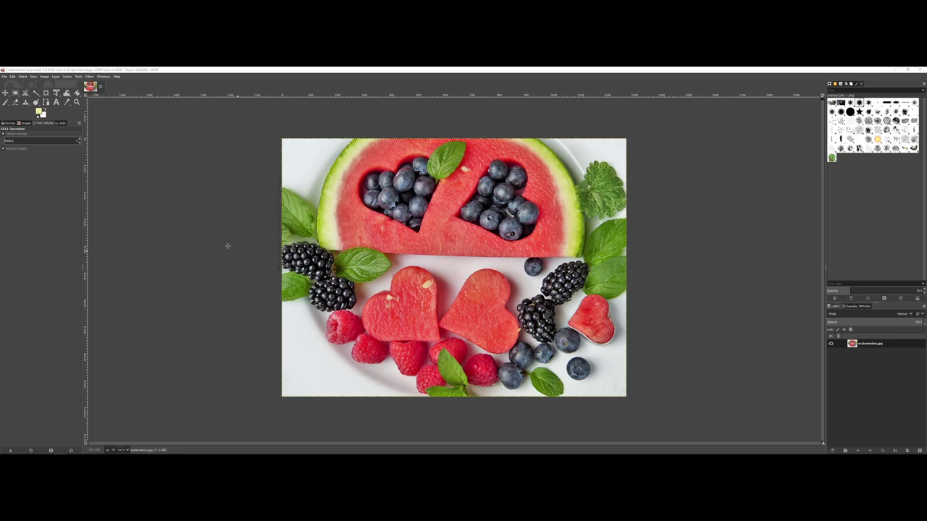
# Open Colors > Hue-Saturation and move its dialog aside.
pyautogui.click(66, 76)
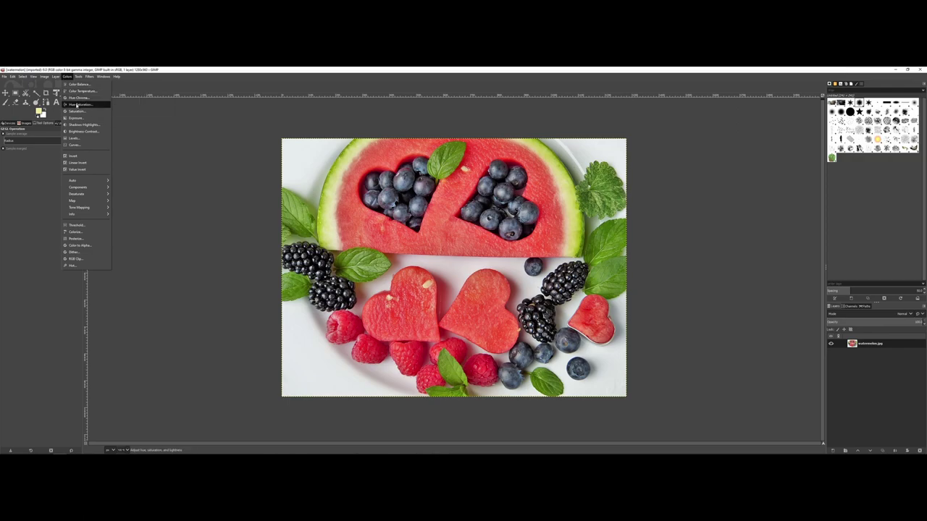
pyautogui.click(77, 105)
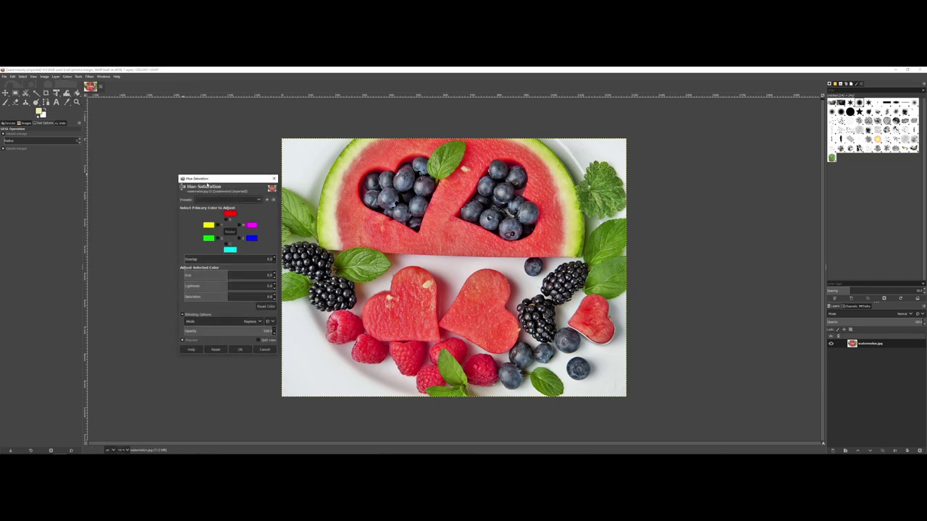
pyautogui.moveTo(207, 179); pyautogui.dragTo(171, 163)
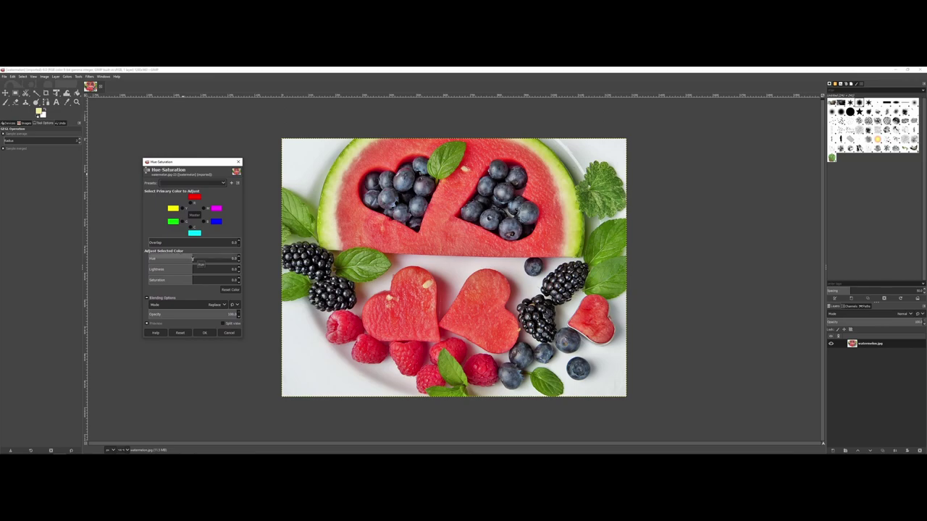
# Try shifting Hue and lowering Saturation, then set Hue back to 0.
pyautogui.moveTo(192, 258); pyautogui.dragTo(183, 259)
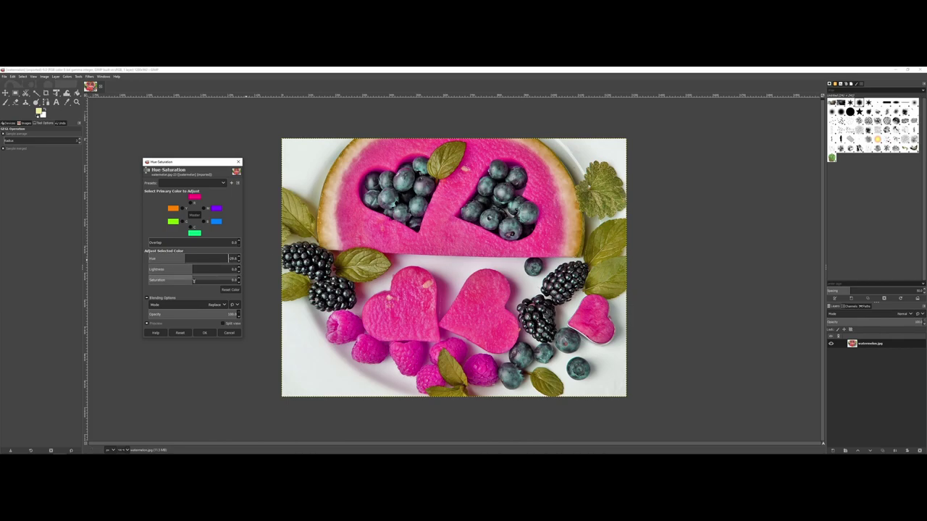
pyautogui.moveTo(193, 281)
pyautogui.mouseDown()
pyautogui.moveTo(142, 280)
pyautogui.moveTo(231, 281)
pyautogui.moveTo(192, 280)
pyautogui.mouseUp()
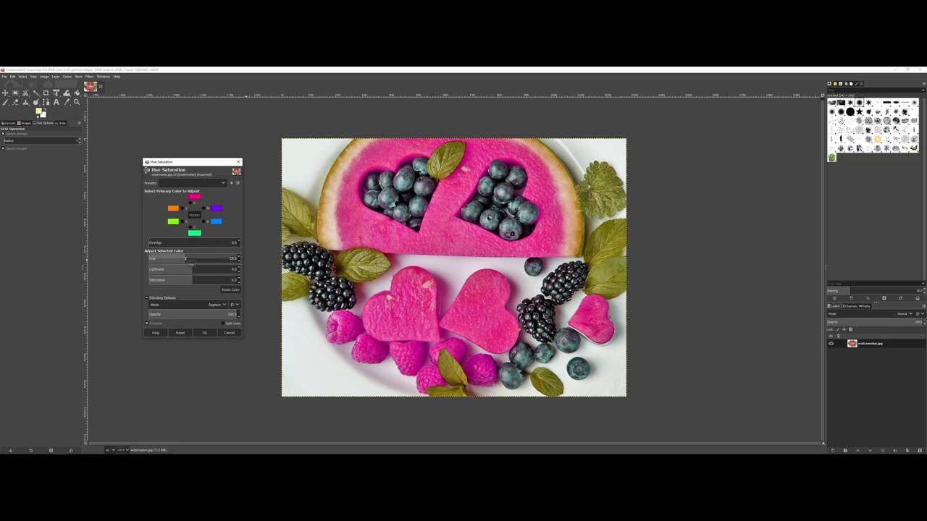
pyautogui.click(185, 258)
pyautogui.moveTo(185, 259); pyautogui.dragTo(193, 258)
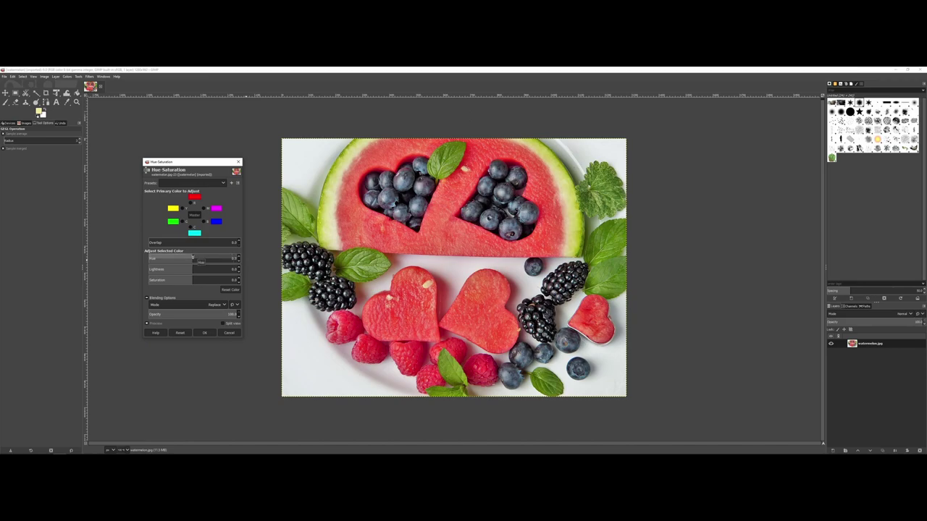
# Set Hue to about -120 and Saturation to about -42, then untick Preview to see the original.
pyautogui.moveTo(189, 258); pyautogui.dragTo(161, 259)
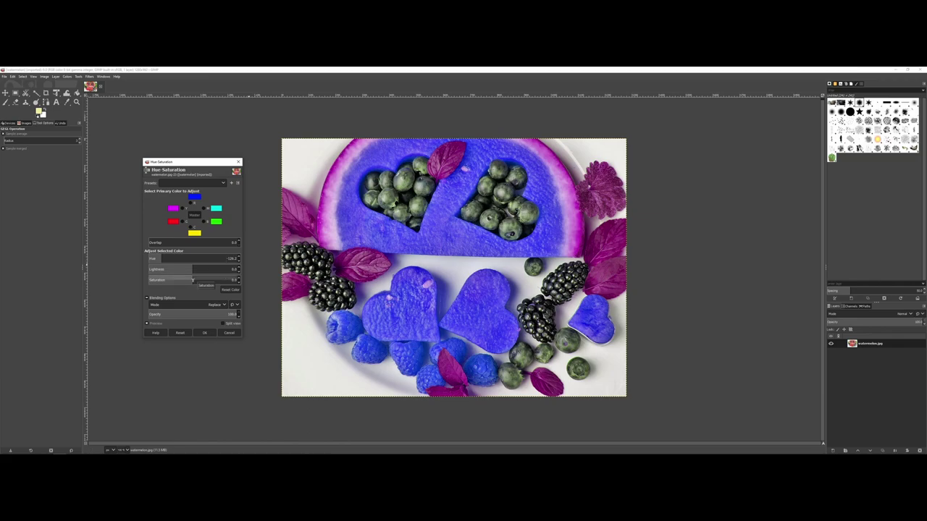
pyautogui.moveTo(193, 281); pyautogui.dragTo(172, 281)
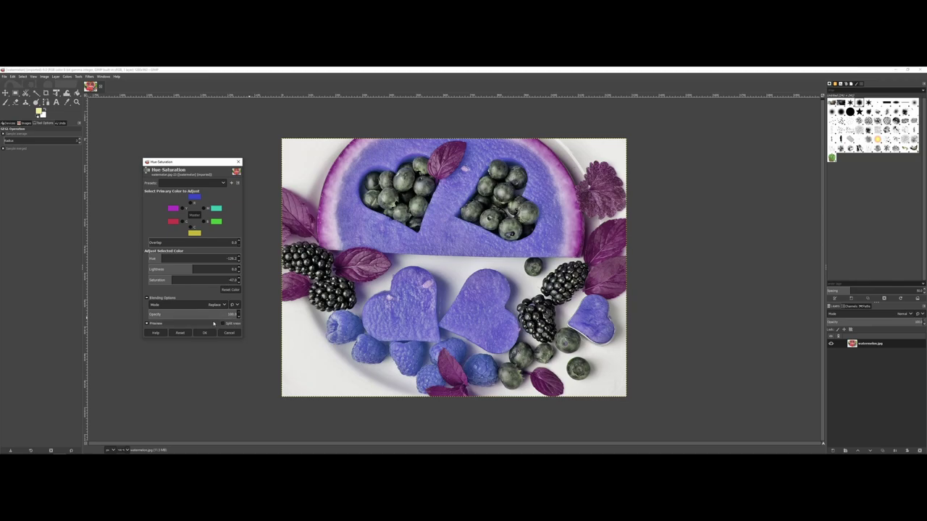
pyautogui.click(146, 324)
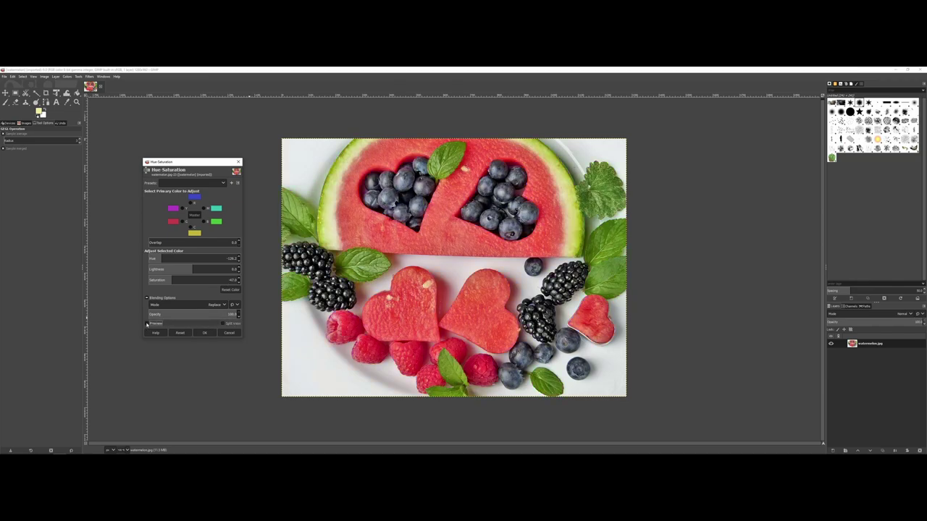
# Re-enable Preview and toggle Split view to compare, leaving Split view off.
pyautogui.click(146, 323)
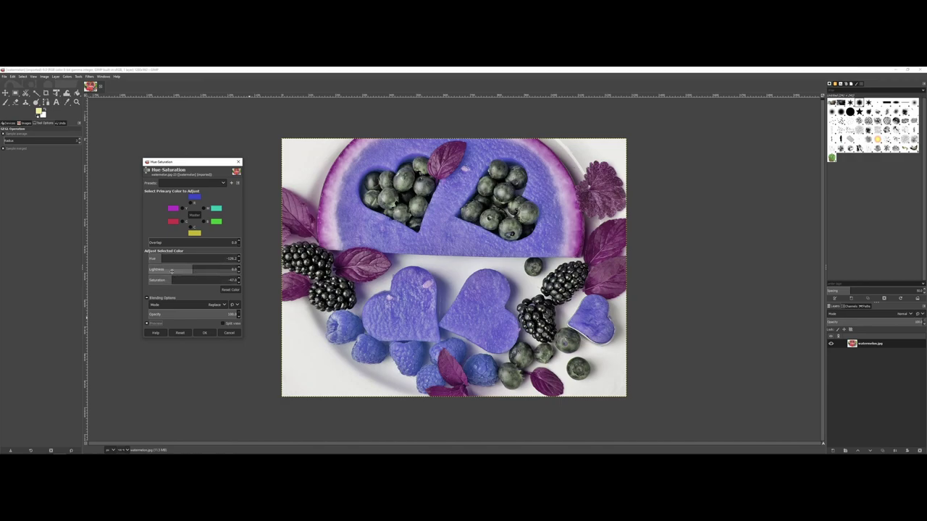
pyautogui.click(223, 323)
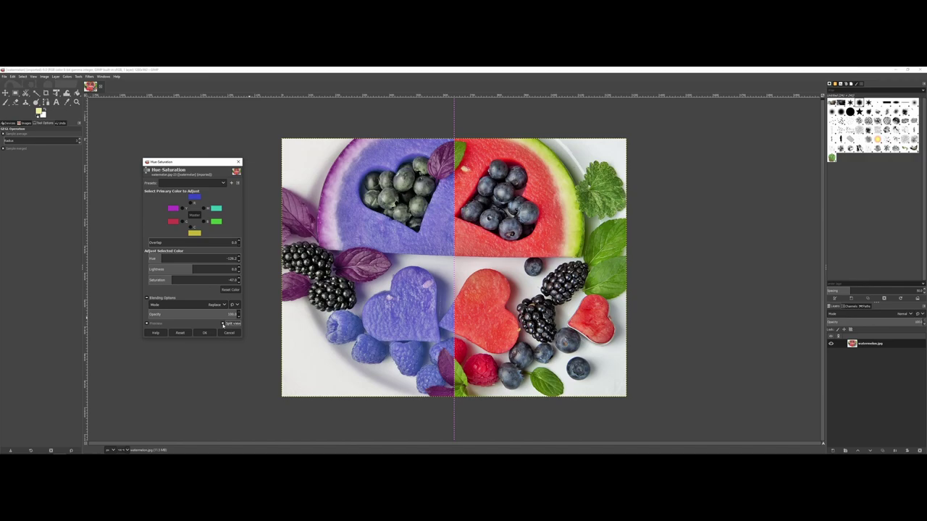
pyautogui.click(223, 324)
pyautogui.click(223, 324)
pyautogui.click(229, 323)
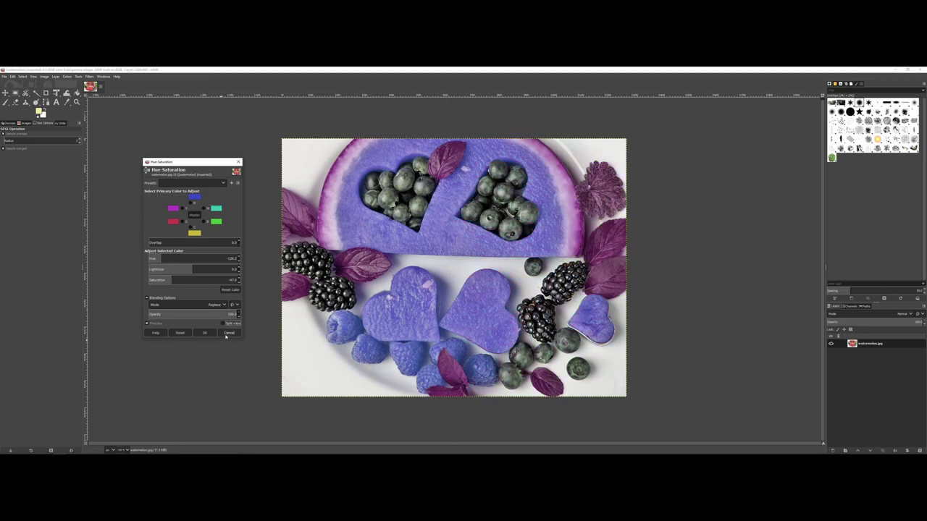
# Cancel the Hue-Saturation changes and open the Colors > Levels dialog.
pyautogui.click(228, 333)
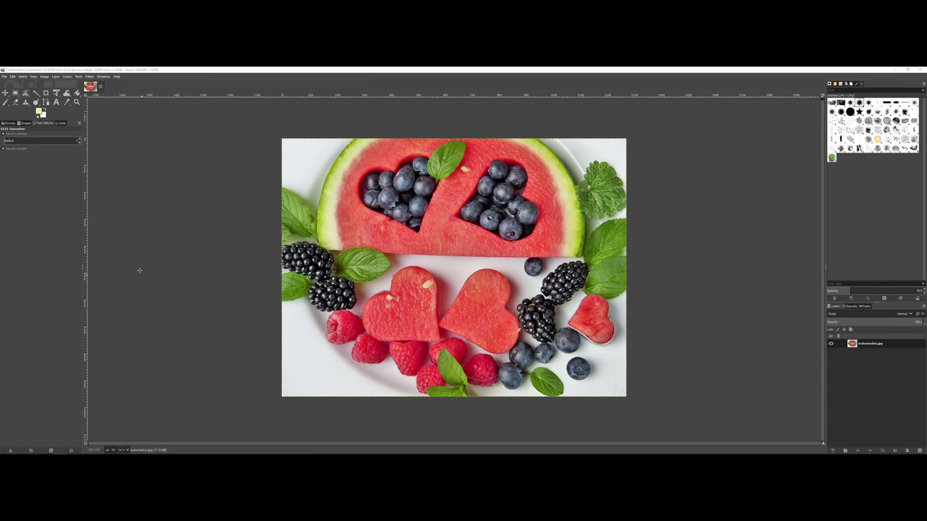
pyautogui.click(65, 77)
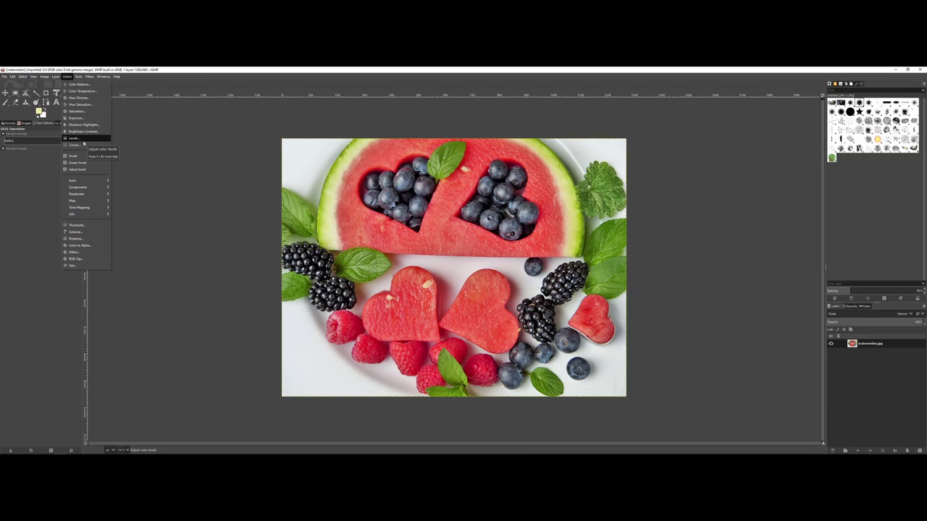
pyautogui.click(84, 138)
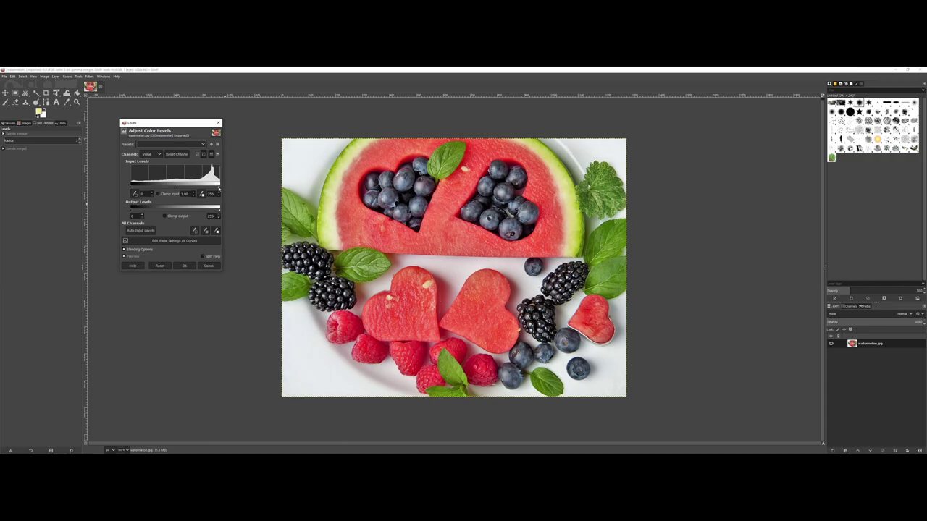
pyautogui.moveTo(219, 188); pyautogui.dragTo(174, 189)
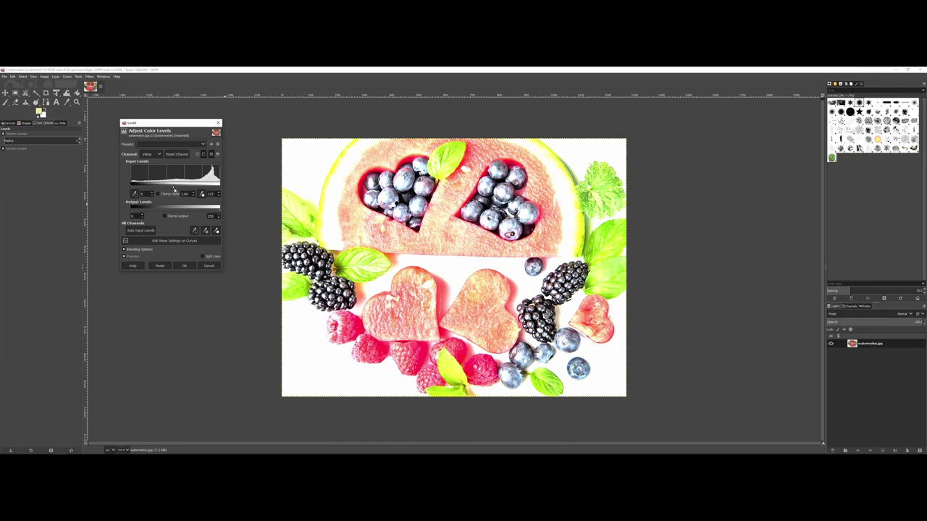
pyautogui.moveTo(173, 189); pyautogui.dragTo(220, 188)
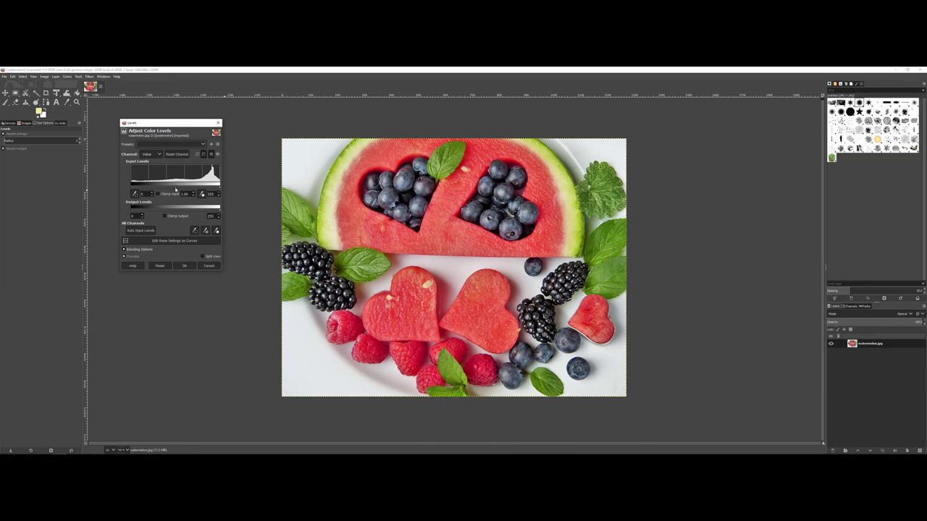
# Try the Levels gamma slider, reset it, then raise the black point to about 14.
pyautogui.moveTo(176, 189); pyautogui.dragTo(205, 188)
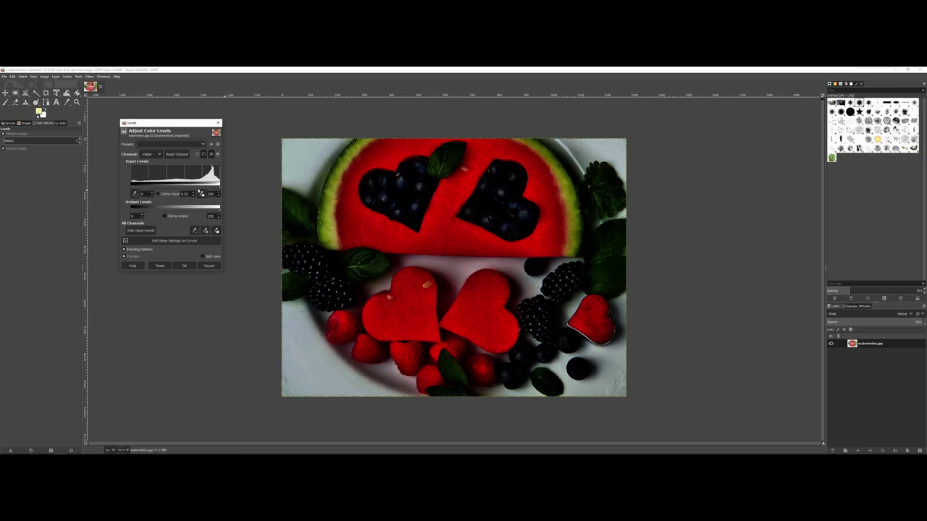
pyautogui.moveTo(205, 189); pyautogui.dragTo(172, 188)
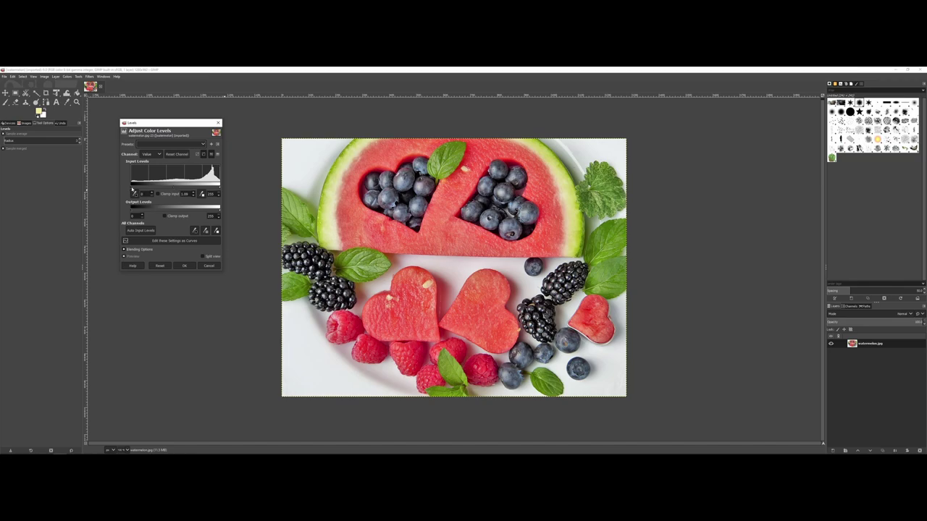
pyautogui.moveTo(131, 186); pyautogui.dragTo(145, 188)
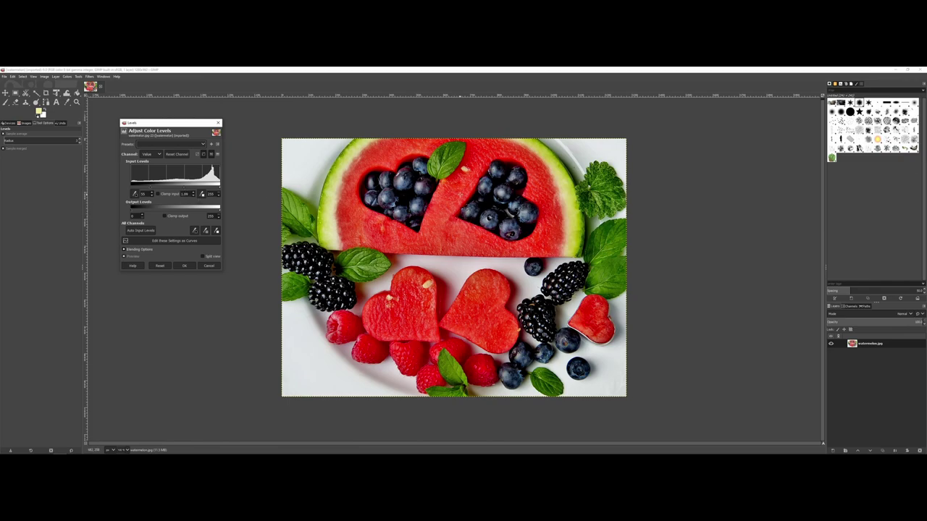
# Cancel Levels, open Colors > Curves and expand its Blending Options.
pyautogui.click(208, 265)
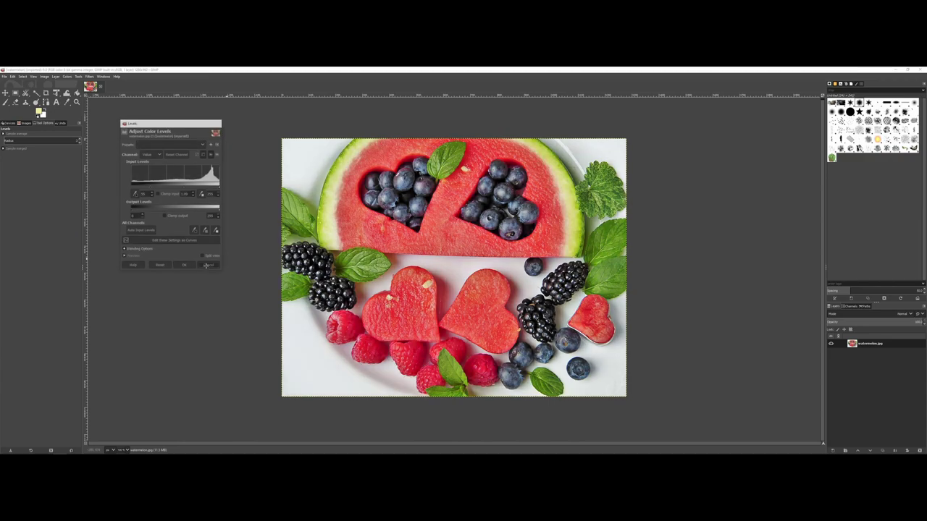
pyautogui.click(67, 76)
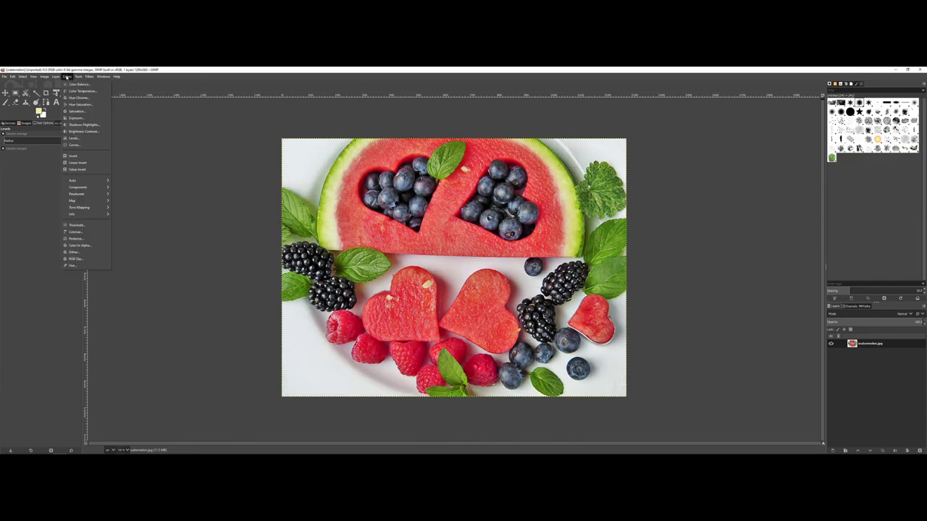
pyautogui.click(71, 145)
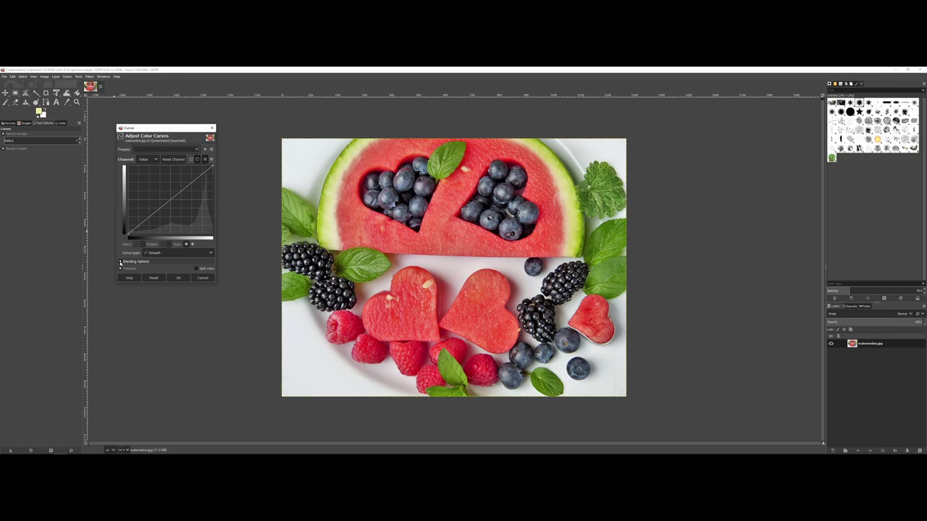
pyautogui.click(121, 262)
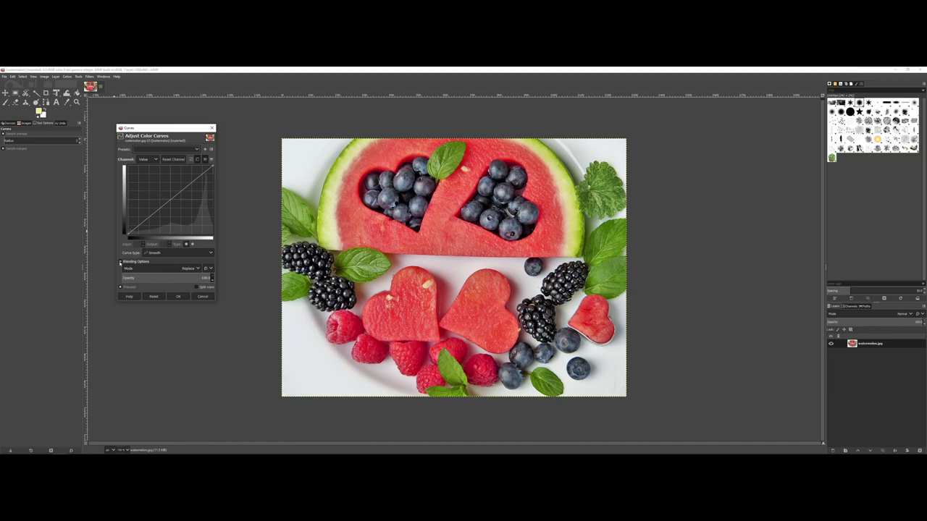
# Collapse Blending Options and pull a lower curve point down to darken the shadows.
pyautogui.click(121, 262)
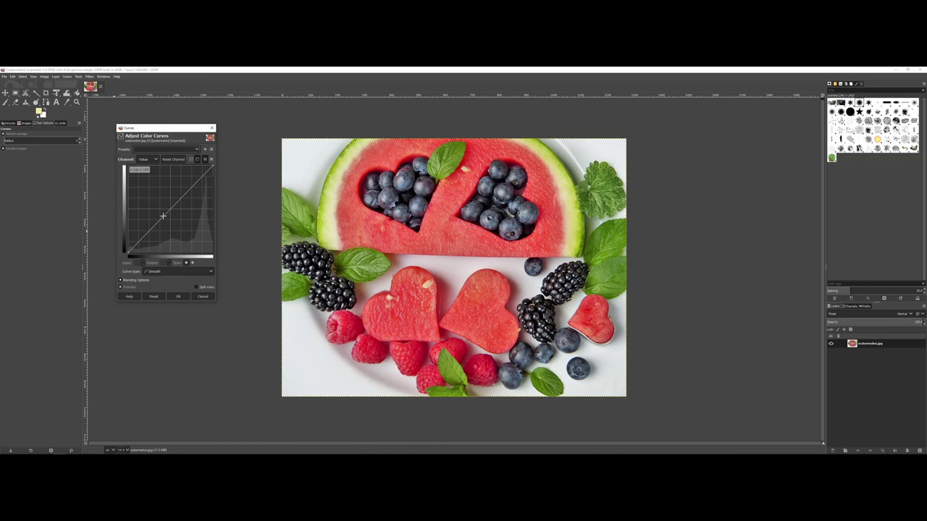
pyautogui.click(163, 215)
pyautogui.moveTo(163, 216); pyautogui.dragTo(162, 229)
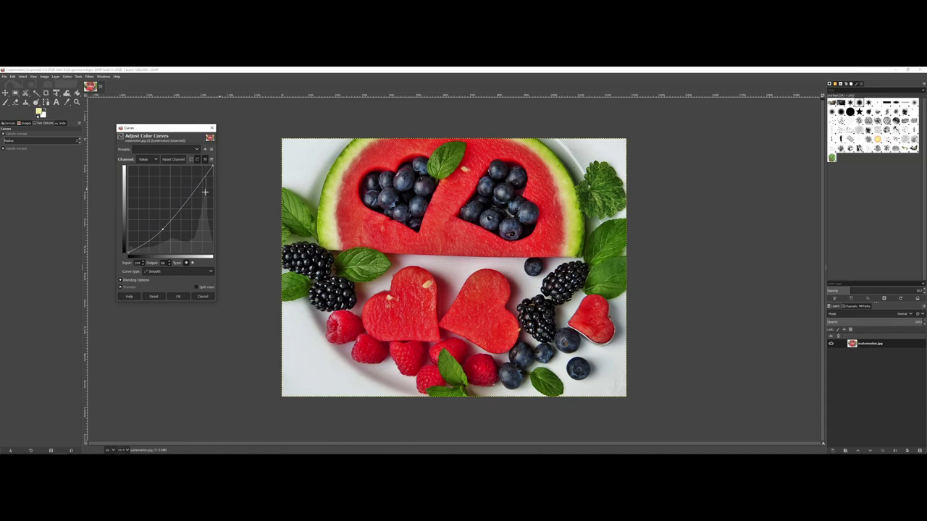
# Lift the upper curve point to about Input 194 / Output 209 and apply the Curves adjustment.
pyautogui.write('184')
pyautogui.moveTo(195, 189)
pyautogui.mouseDown()
pyautogui.moveTo(191, 197)
pyautogui.moveTo(190, 181)
pyautogui.mouseUp()
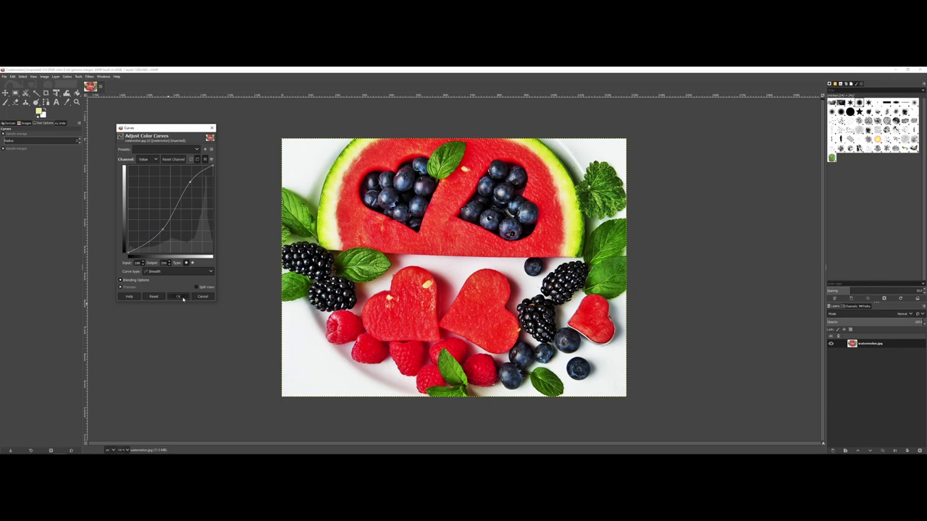
pyautogui.click(183, 297)
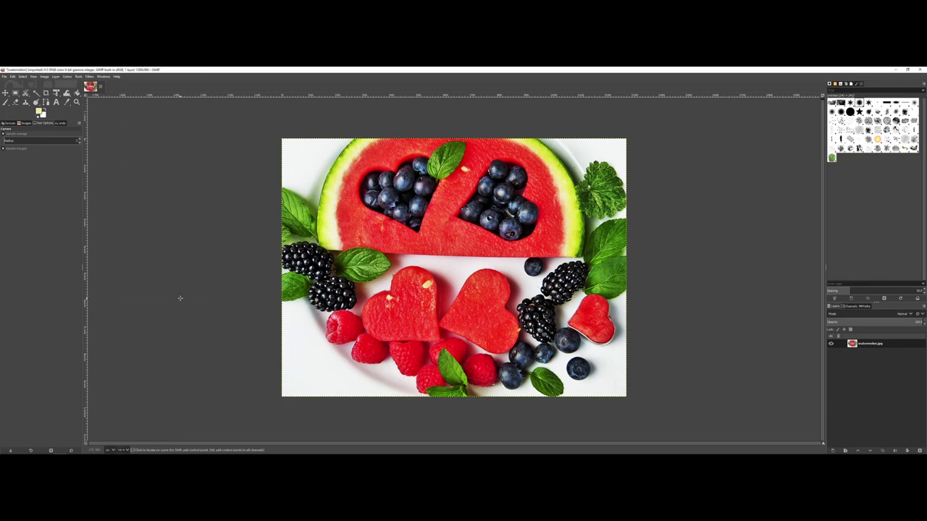
# Choose the Dodge / Burn tool from the toolbox's Smudge tool group.
pyautogui.click(67, 76)
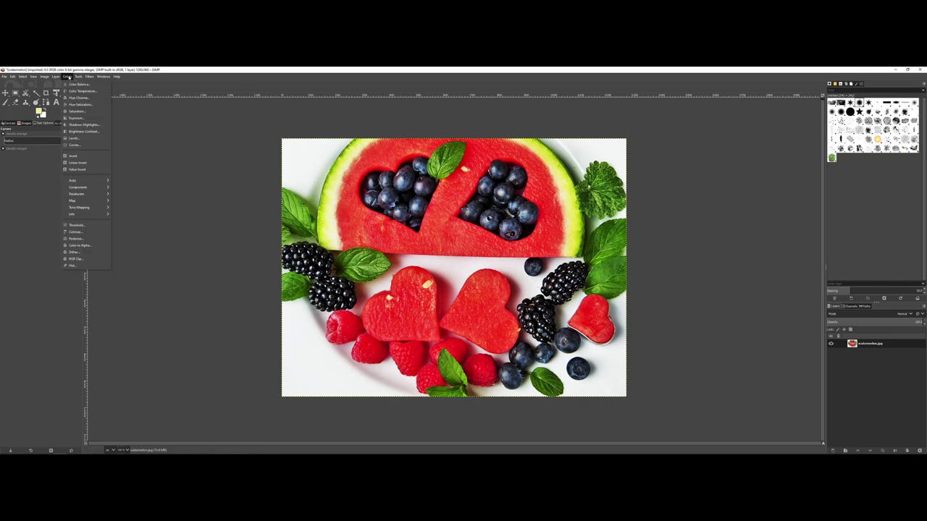
pyautogui.click(68, 77)
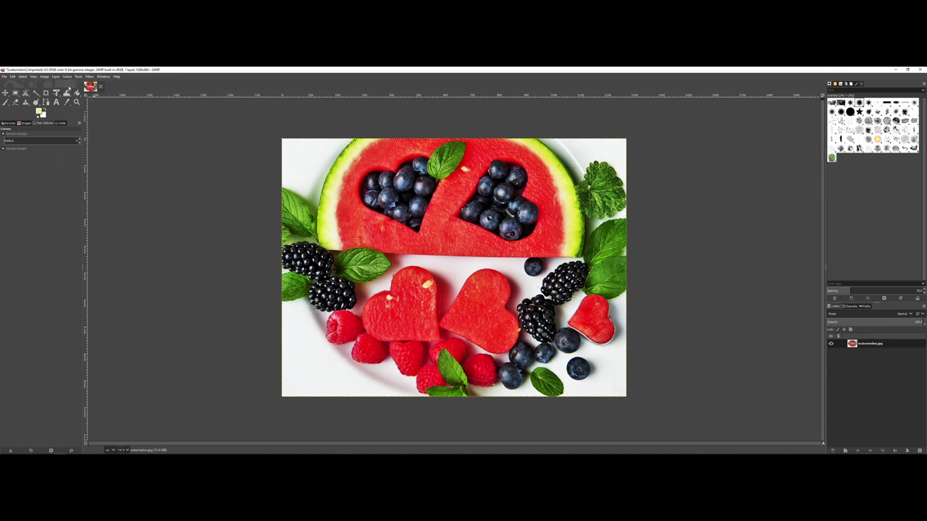
pyautogui.click(36, 102)
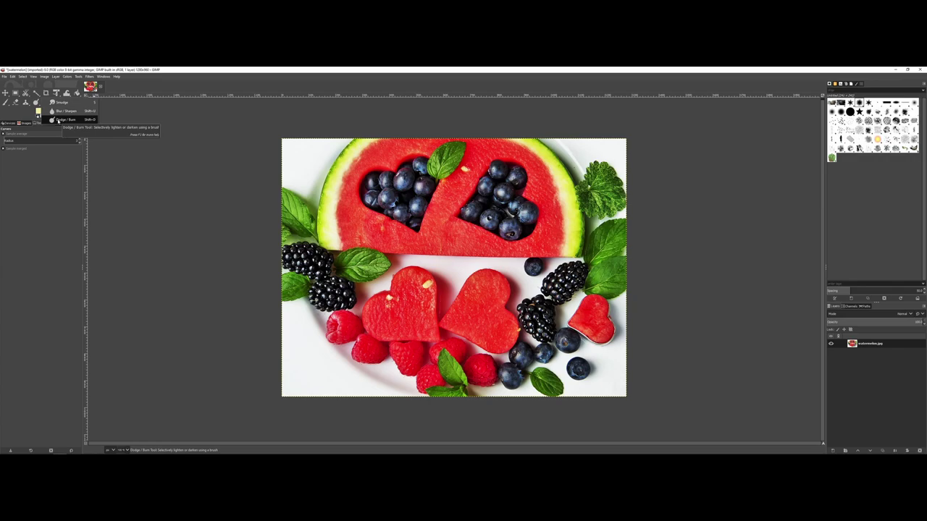
pyautogui.click(58, 120)
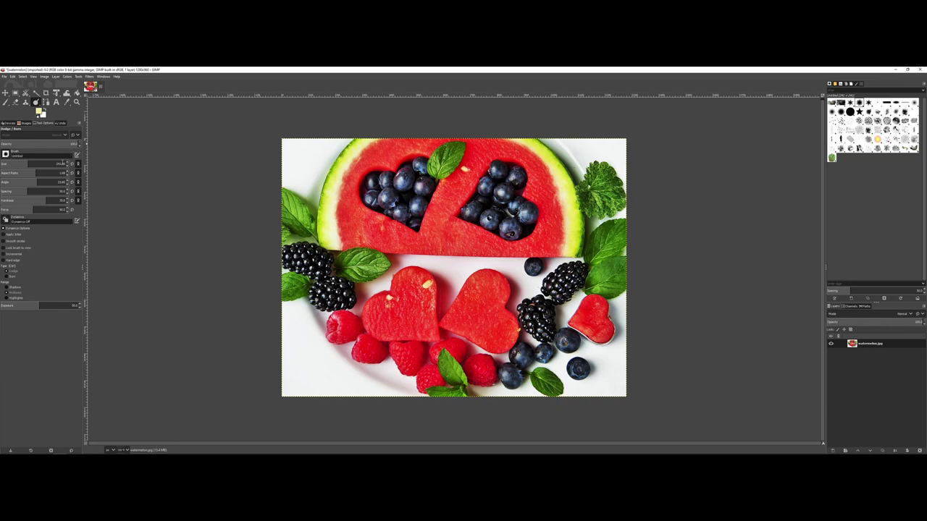
# Set the Dodge / Burn type to Dodge and use the soft 2. Hardness 050 brush.
pyautogui.click(6, 275)
pyautogui.click(833, 114)
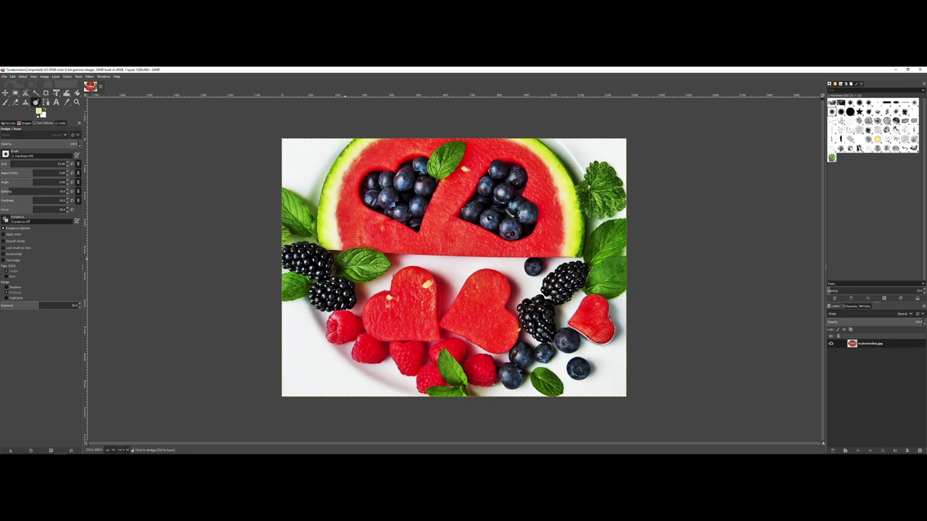
# Lighten the melon's lower edge near the mint leaf with a soft dodge stroke, holding Ctrl to toggle burning.
pyautogui.moveTo(344, 262)
pyautogui.mouseDown()
pyautogui.moveTo(378, 262)
pyautogui.moveTo(382, 269)
pyautogui.moveTo(354, 277)
pyautogui.moveTo(341, 274)
pyautogui.moveTo(346, 254)
pyautogui.moveTo(374, 254)
pyautogui.moveTo(378, 264)
pyautogui.mouseUp()
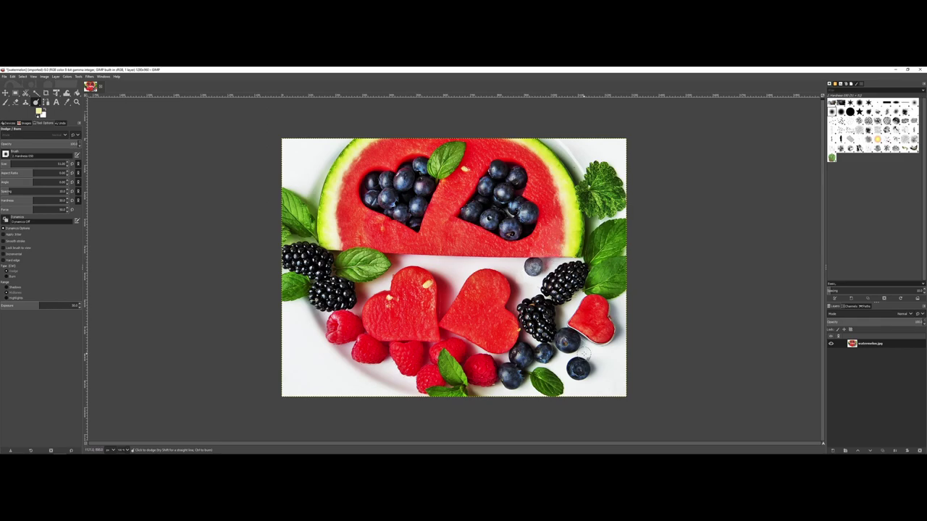
pyautogui.press('ctrl')
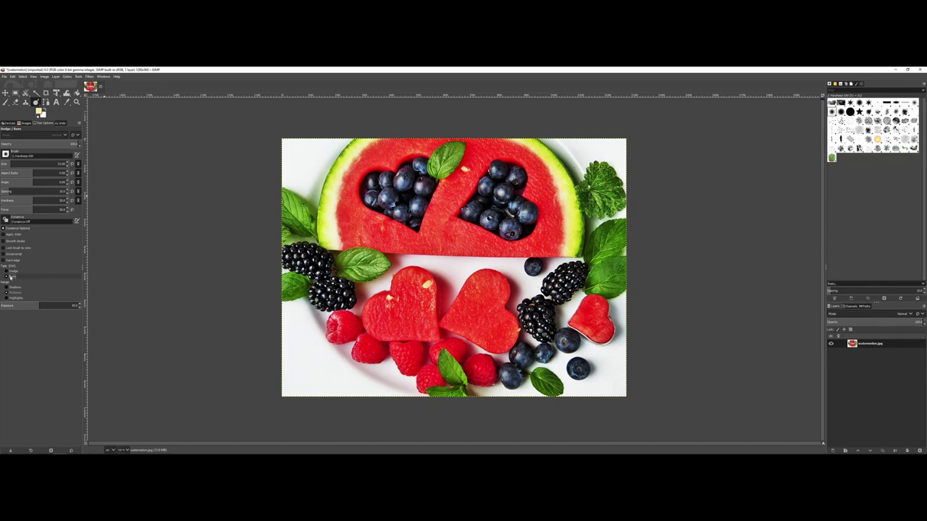
# Change the Dodge / Burn tool's Type to Burn.
pyautogui.click(12, 277)
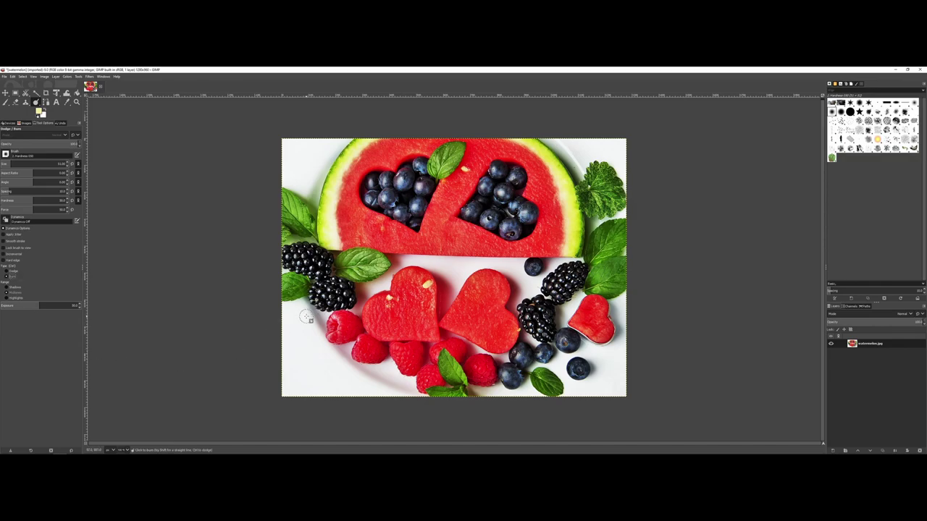